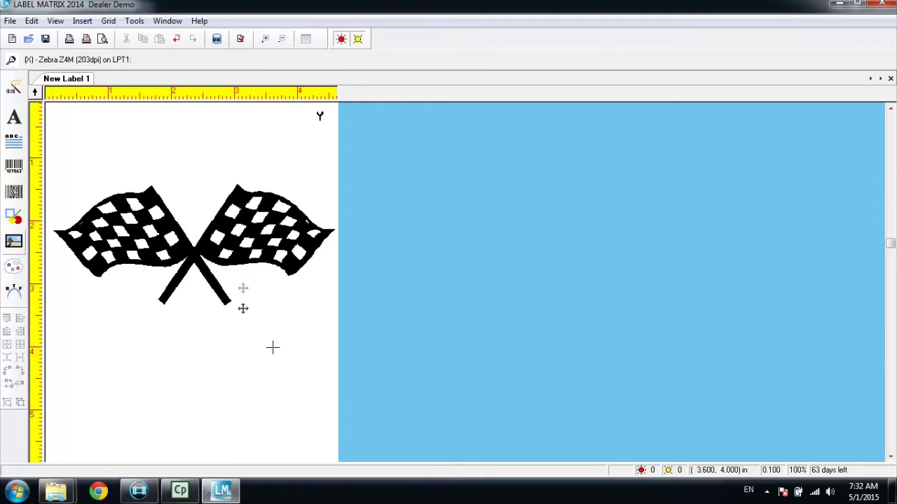
# Set the flags picture's print status to Conditional and open its condition with the default If(GreaterThan(Len("hello"),3), "1", "0")
pyautogui.rightClick(244, 237)
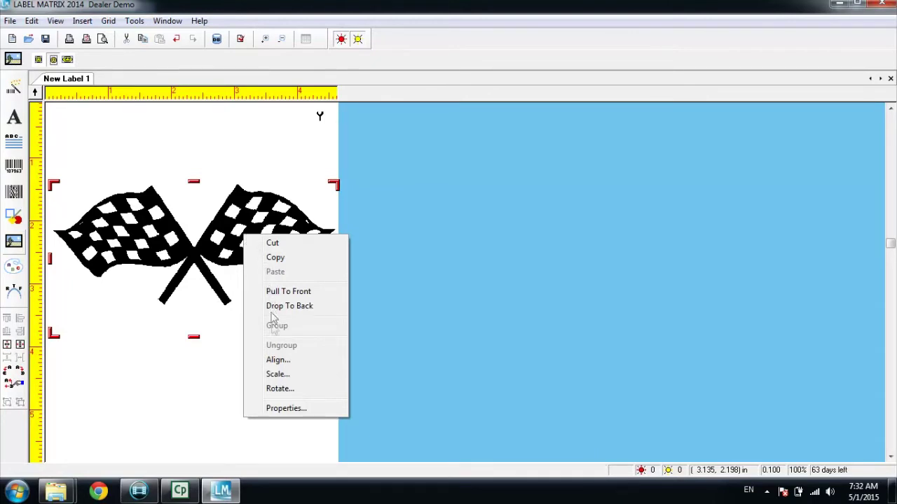
pyautogui.click(276, 409)
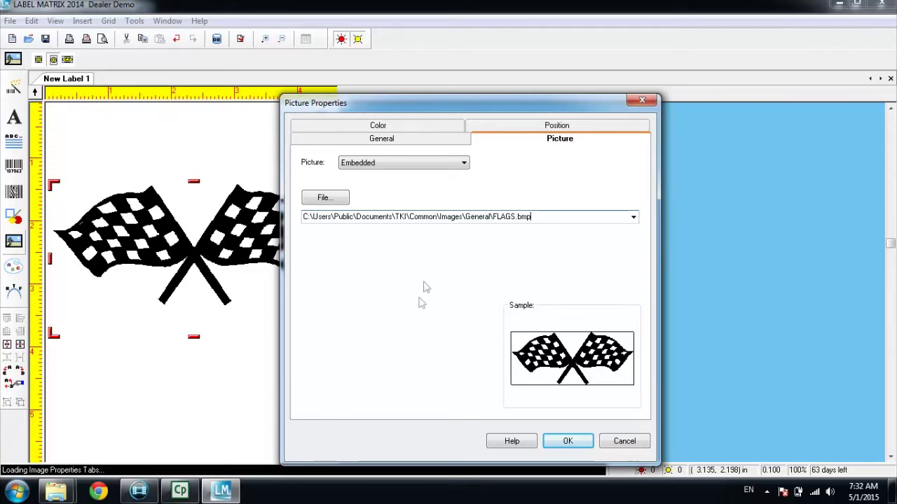
pyautogui.click(441, 141)
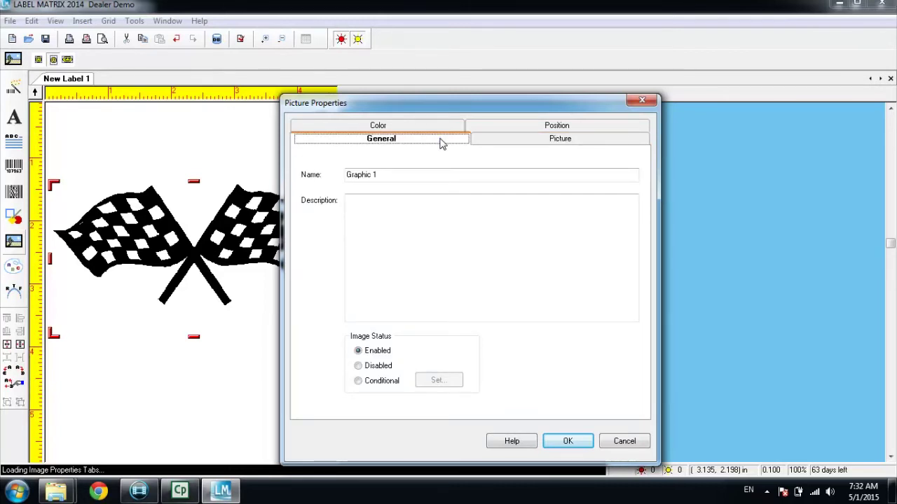
pyautogui.click(359, 381)
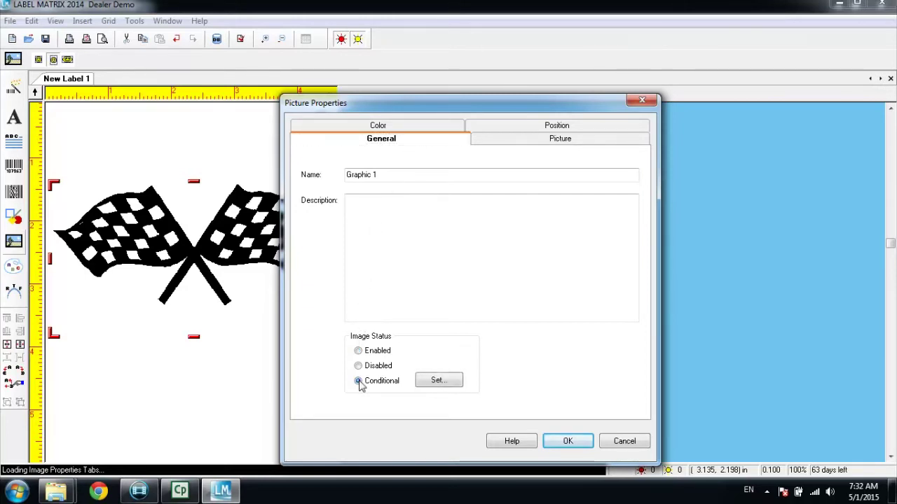
pyautogui.click(435, 382)
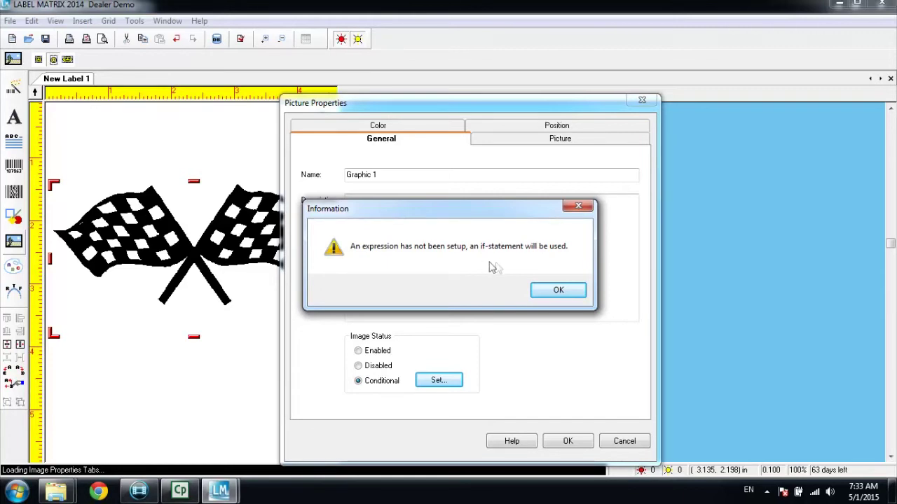
pyautogui.click(551, 291)
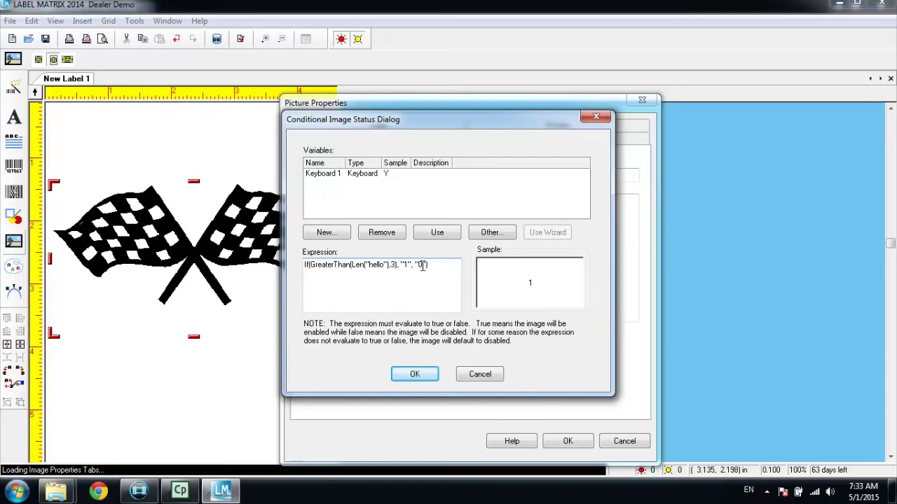
# Swap the GreaterThan(Len(...)) test for the Logic Functions Equal, giving If(Equal(12.3, 12.3), "1", "0")
pyautogui.moveTo(396, 266); pyautogui.dragTo(313, 261)
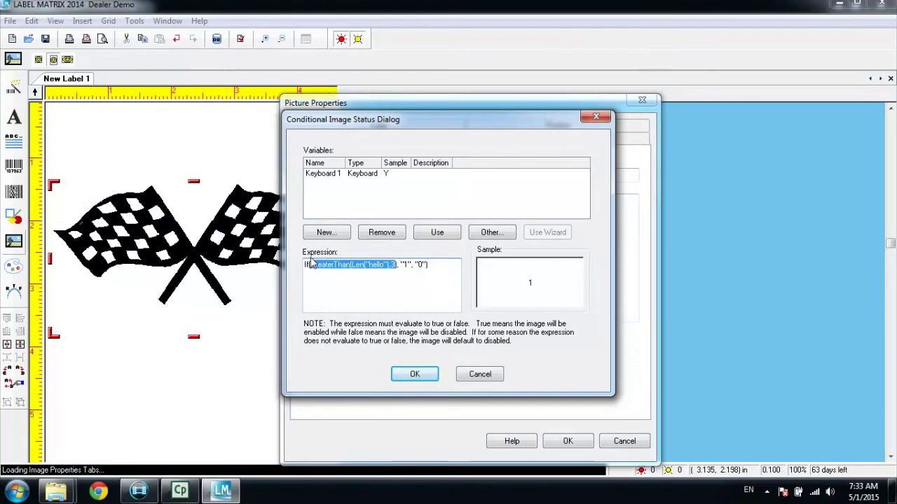
pyautogui.press('Delete')
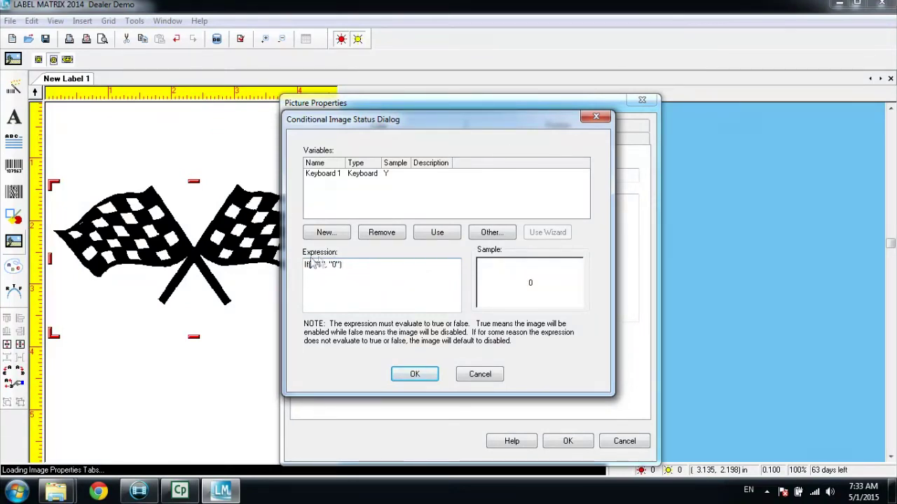
pyautogui.click(492, 233)
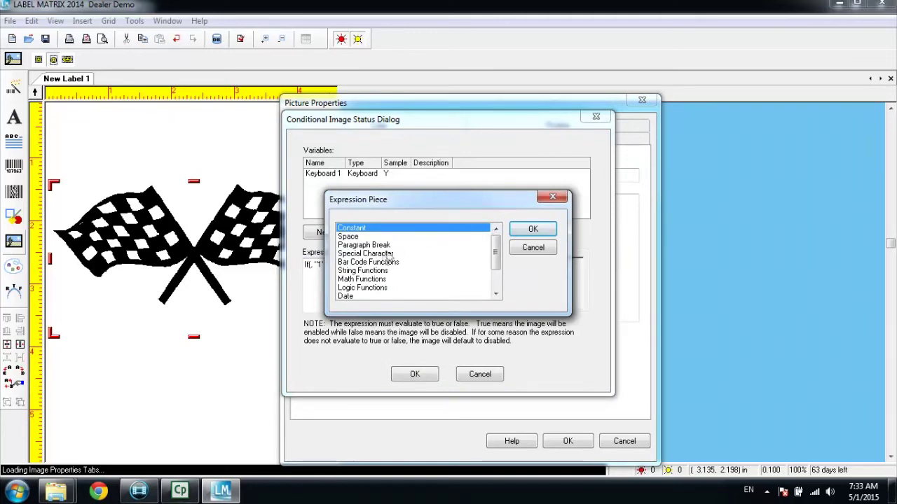
pyautogui.click(371, 290)
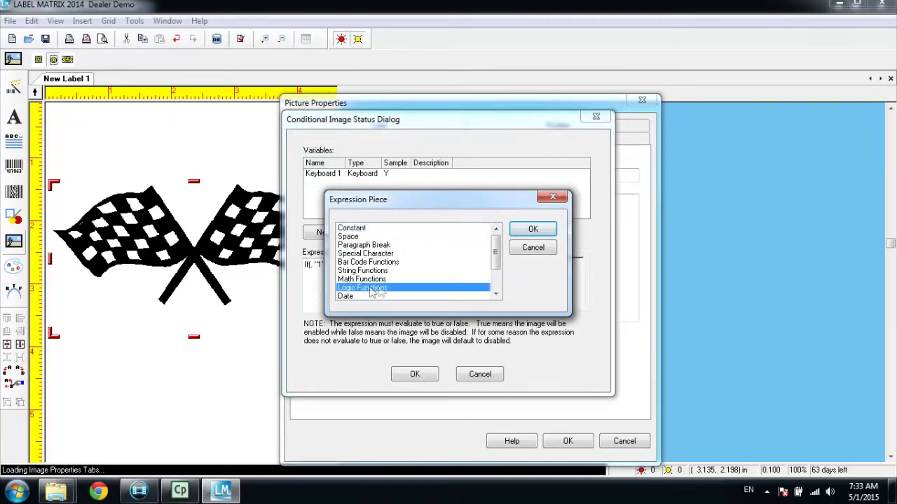
pyautogui.click(531, 230)
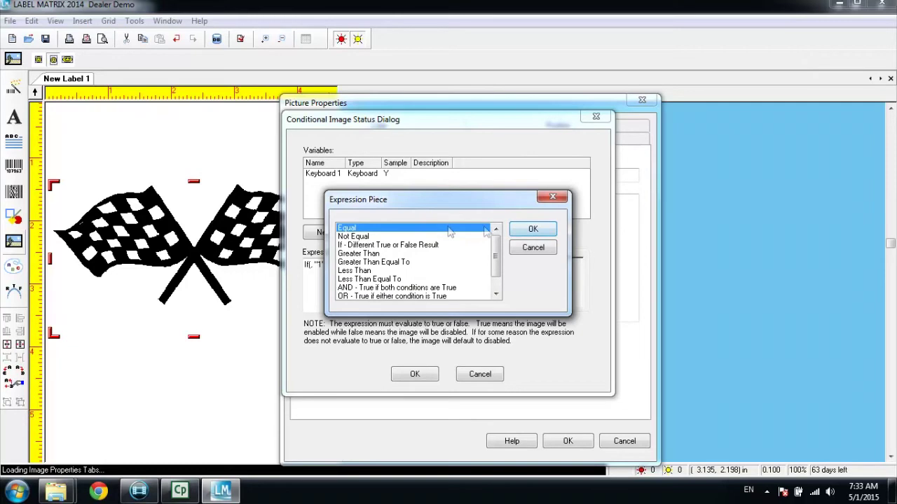
pyautogui.click(533, 230)
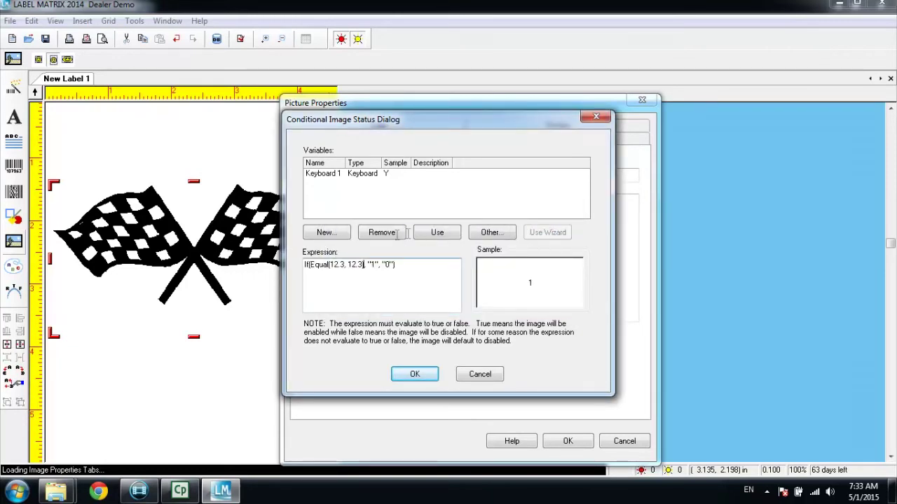
pyautogui.moveTo(330, 265); pyautogui.dragTo(345, 264)
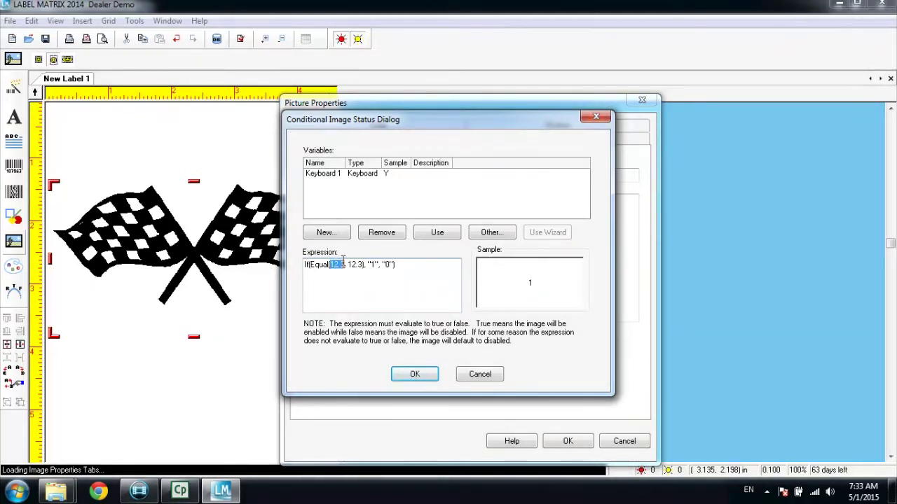
# Change the condition to Equal(Keyboard 1, "Y") and accept both the expression and picture settings
pyautogui.click(338, 175)
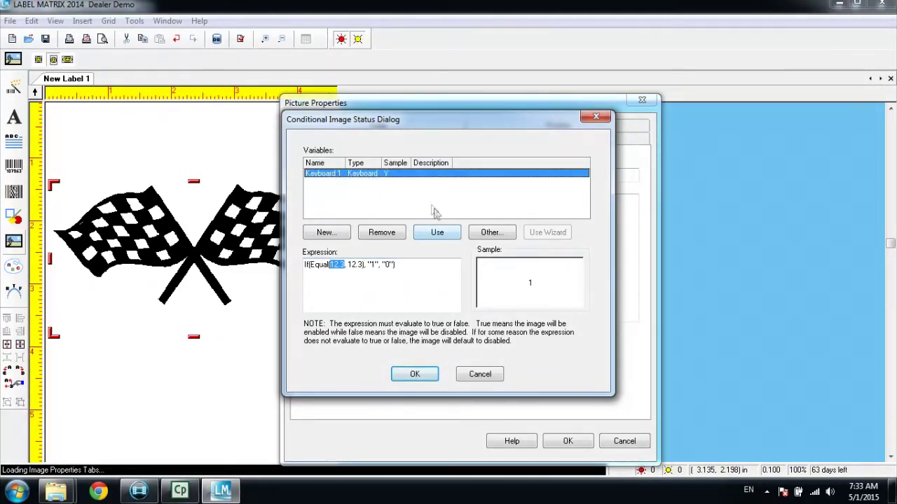
pyautogui.click(437, 232)
pyautogui.write(',')
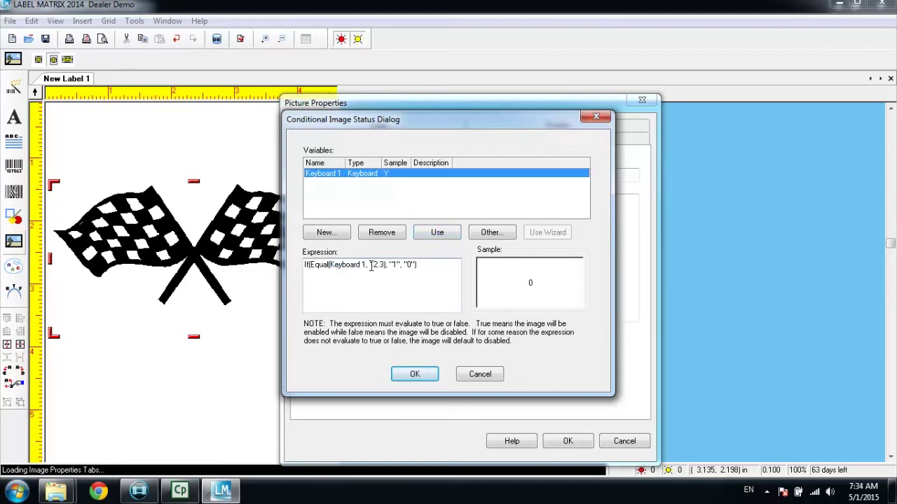
pyautogui.moveTo(370, 265); pyautogui.dragTo(384, 272)
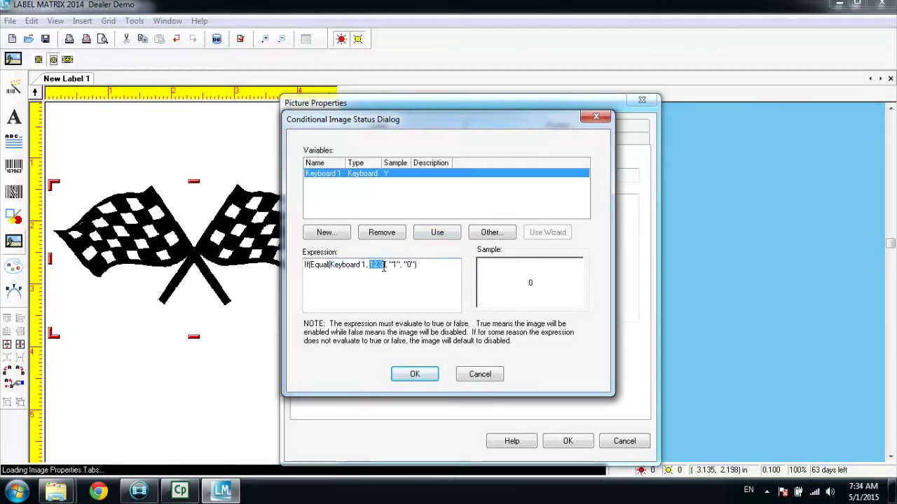
pyautogui.write('"Y"), "')
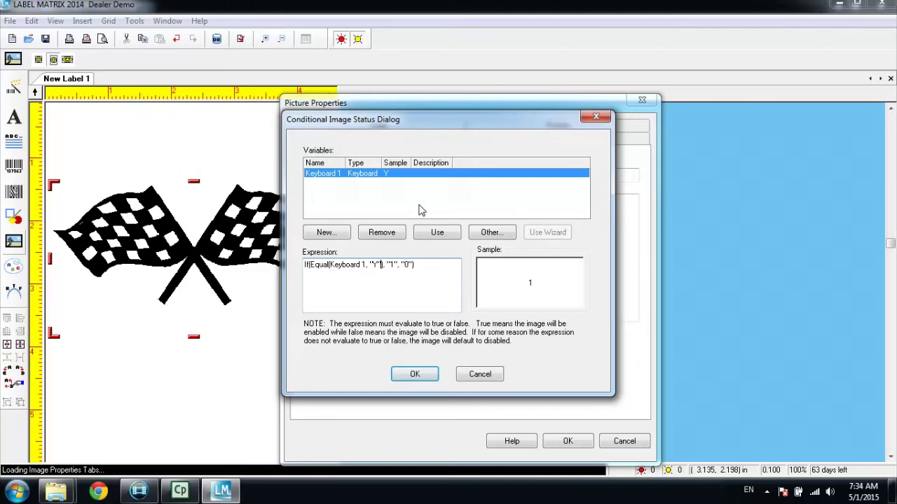
pyautogui.click(413, 375)
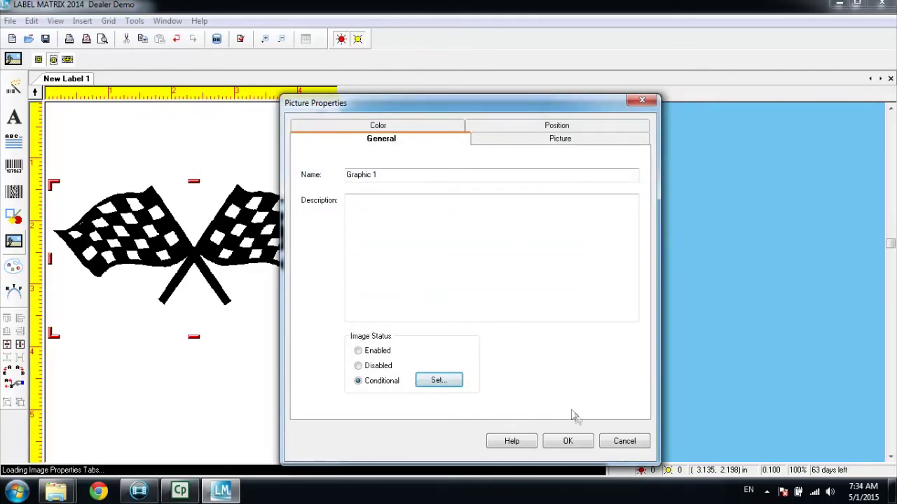
pyautogui.click(568, 441)
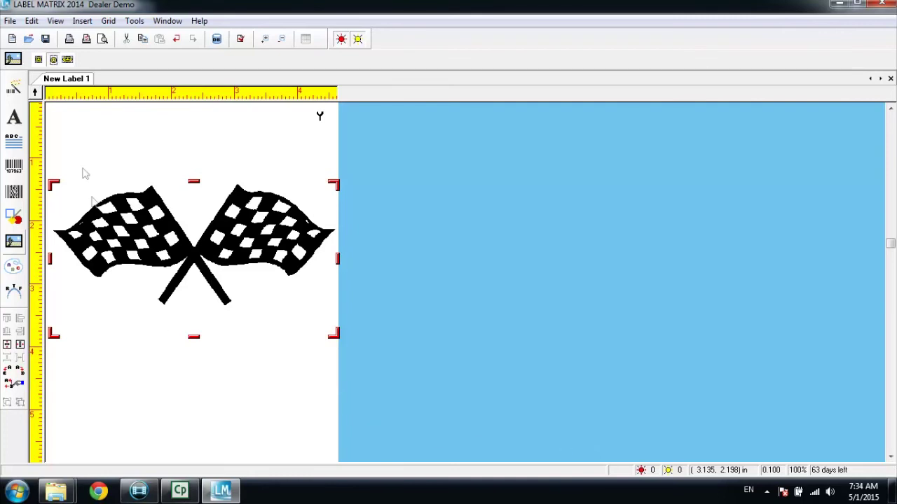
# Print the label to picture files, saving the output as Image.bmp on the Desktop
pyautogui.click(69, 39)
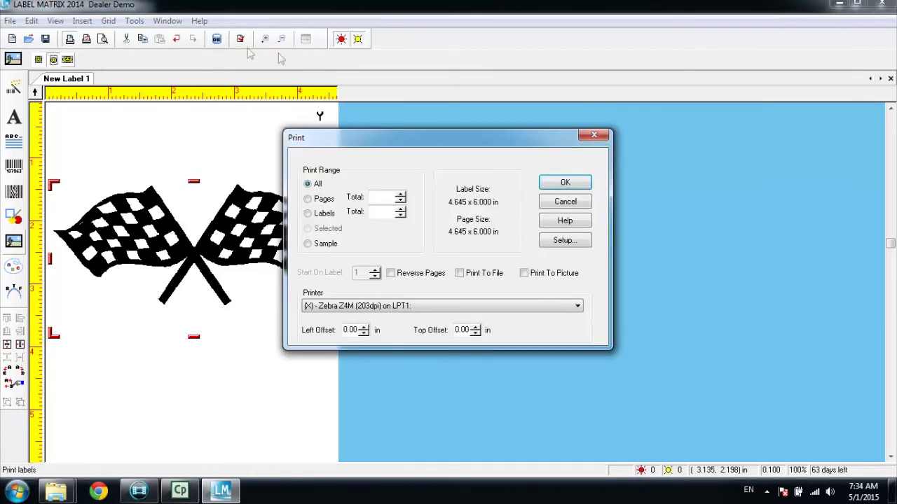
pyautogui.click(524, 273)
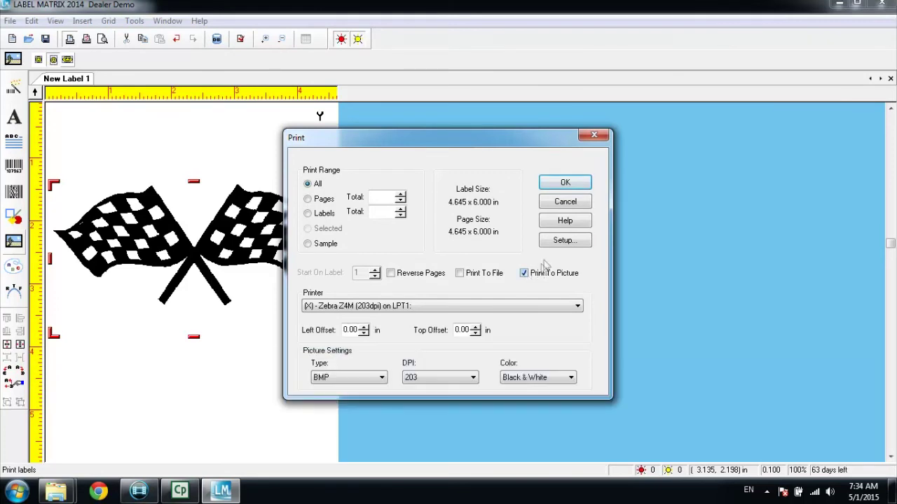
pyautogui.click(560, 183)
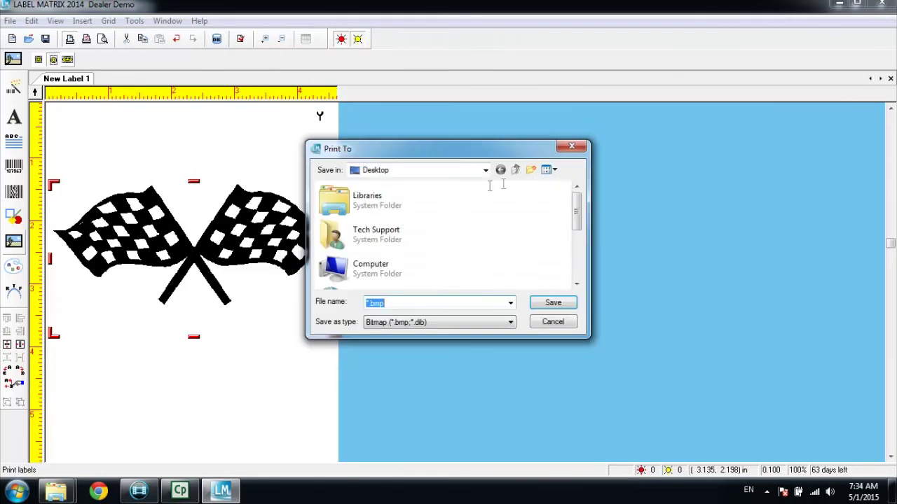
pyautogui.click(368, 306)
pyautogui.write('Image')
pyautogui.click(552, 304)
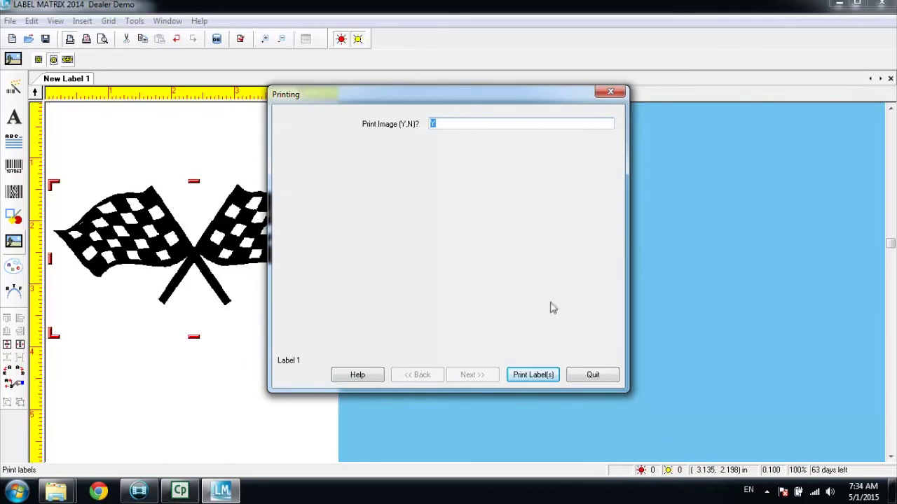
# Print one label answering Y and one answering n, keep the changes, then open Image.bmp
pyautogui.click(547, 382)
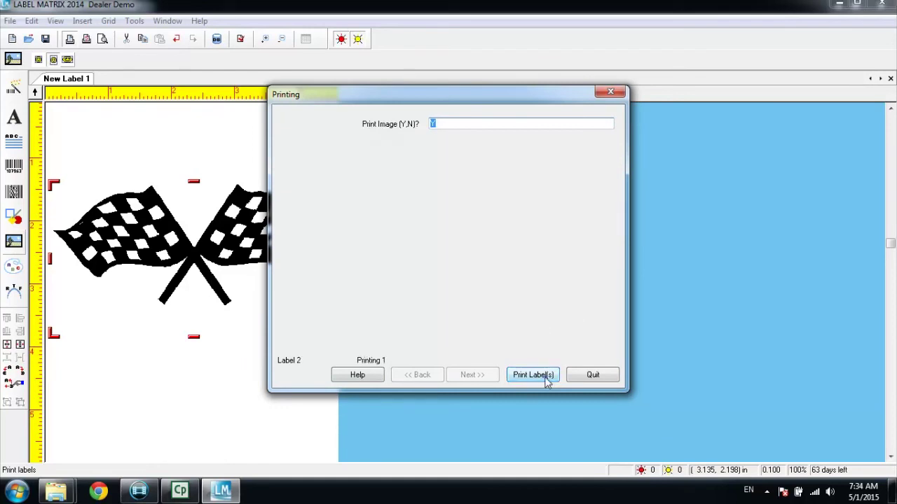
pyautogui.write('n')
pyautogui.click(553, 377)
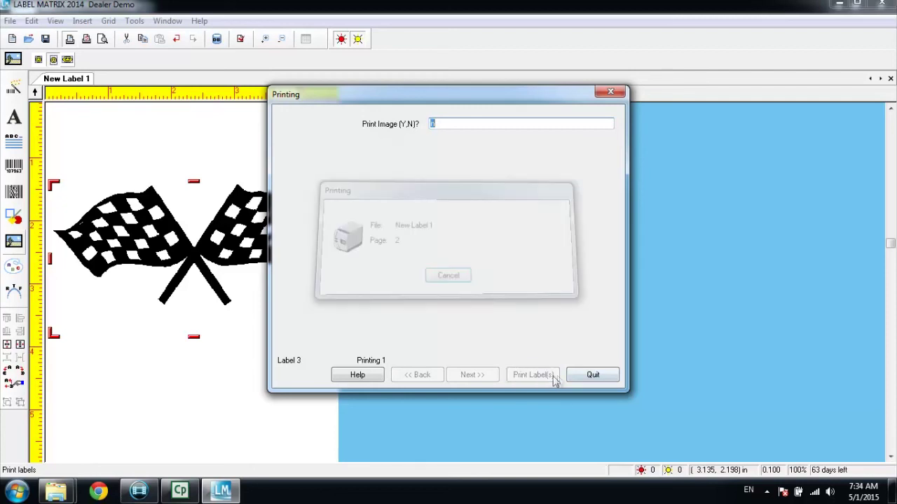
pyautogui.click(593, 375)
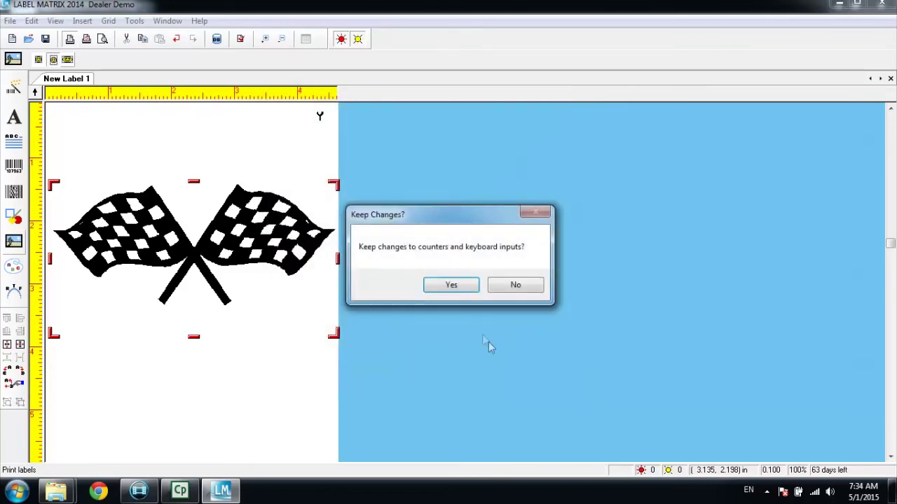
pyautogui.click(471, 287)
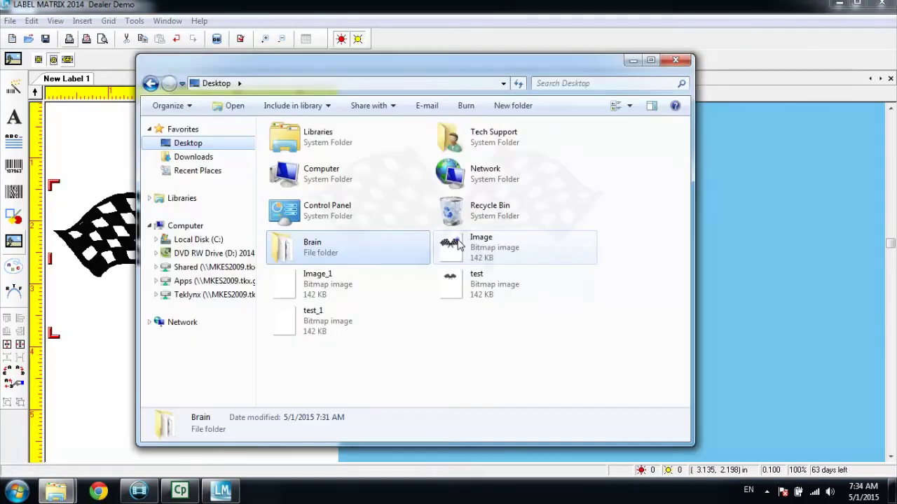
pyautogui.doubleClick(456, 246)
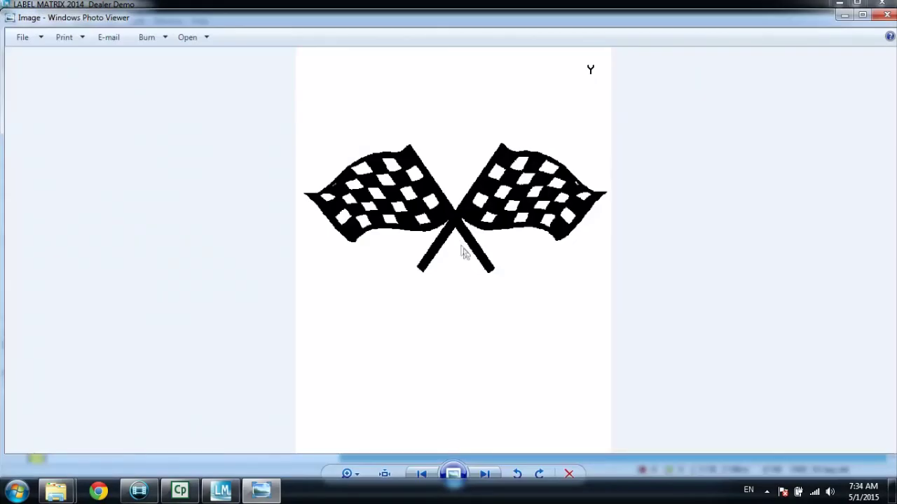
# Advance to Image_1, which shows only the letter n with no flags
pyautogui.click(486, 475)
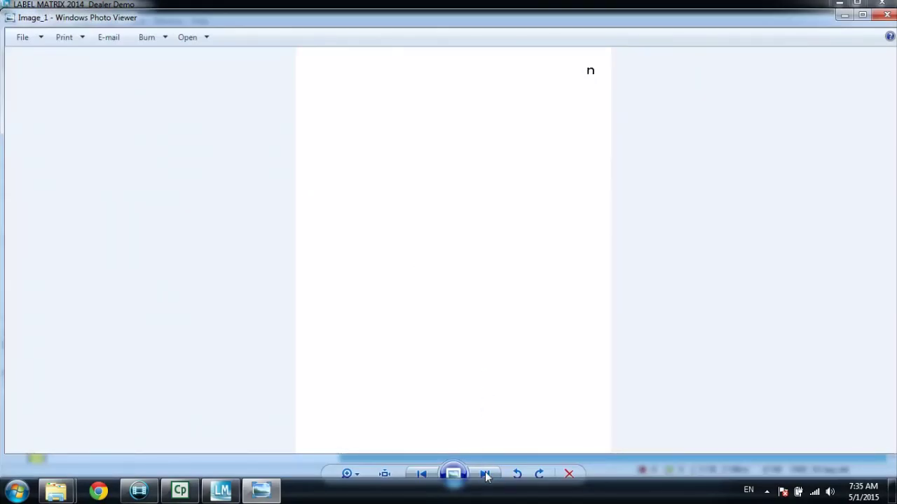